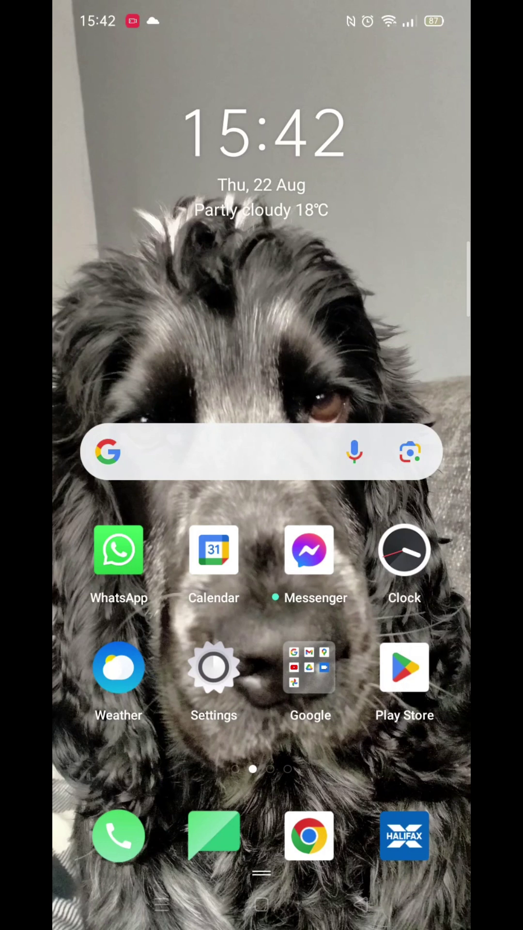
Step: Launch the Phone app and show its overflow menu with Block & Filter and Settings
click(119, 837)
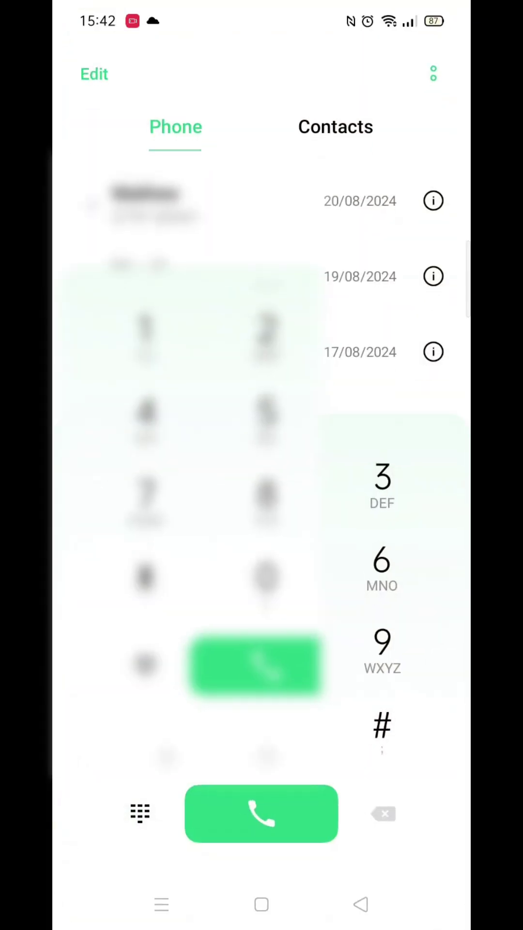
click(434, 73)
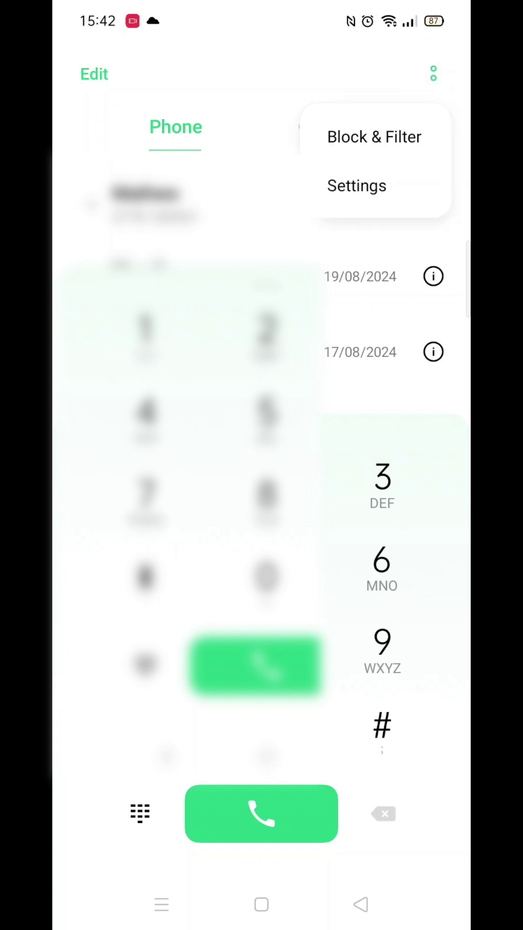
Step: Go from Phone settings into the Carrier call settings page
click(357, 185)
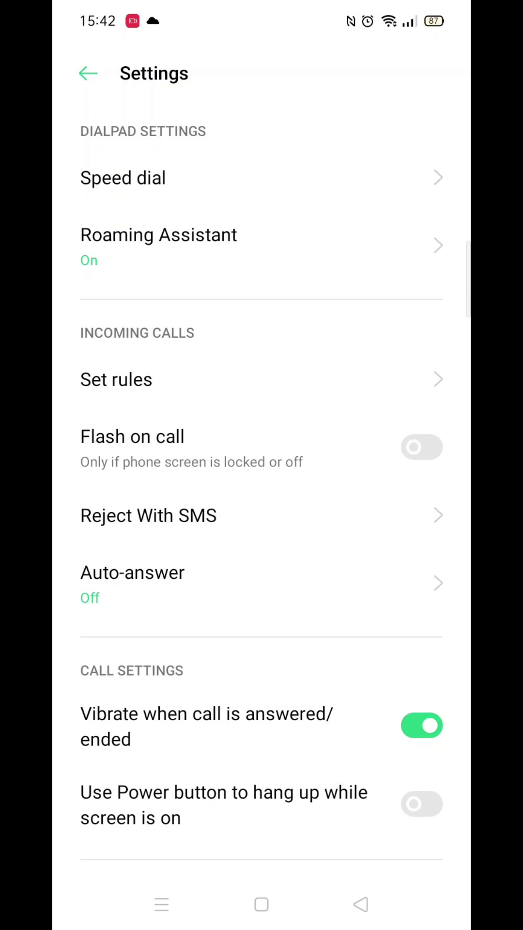
scroll(405, 552, down, 3)
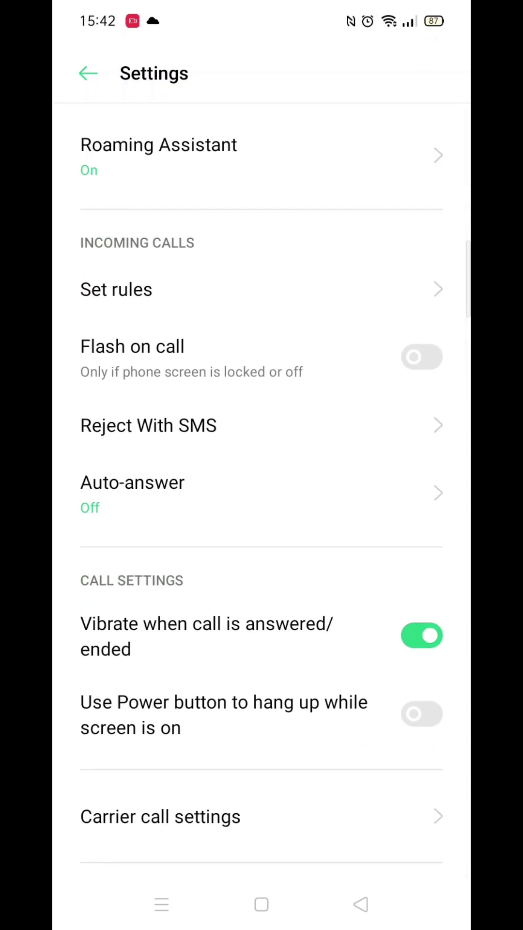
click(360, 829)
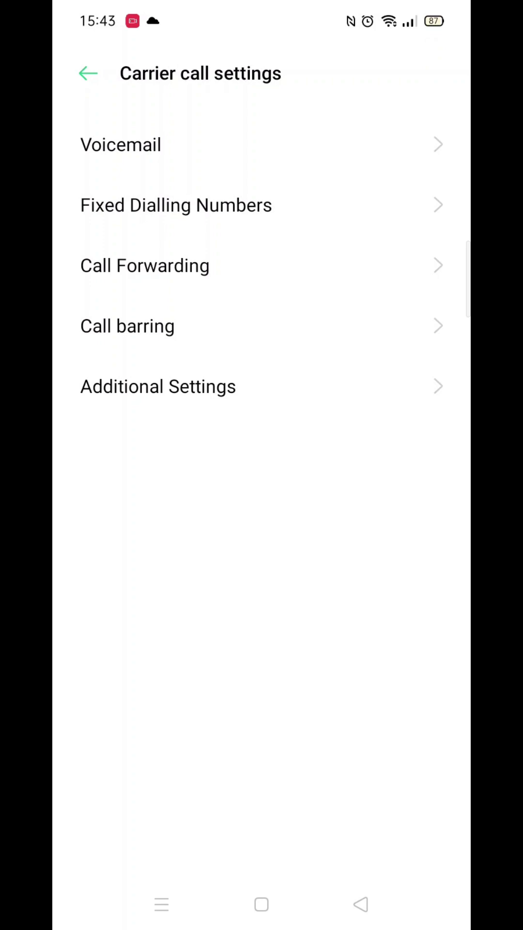
Step: Open the Call Forwarding page from Carrier call settings
click(439, 277)
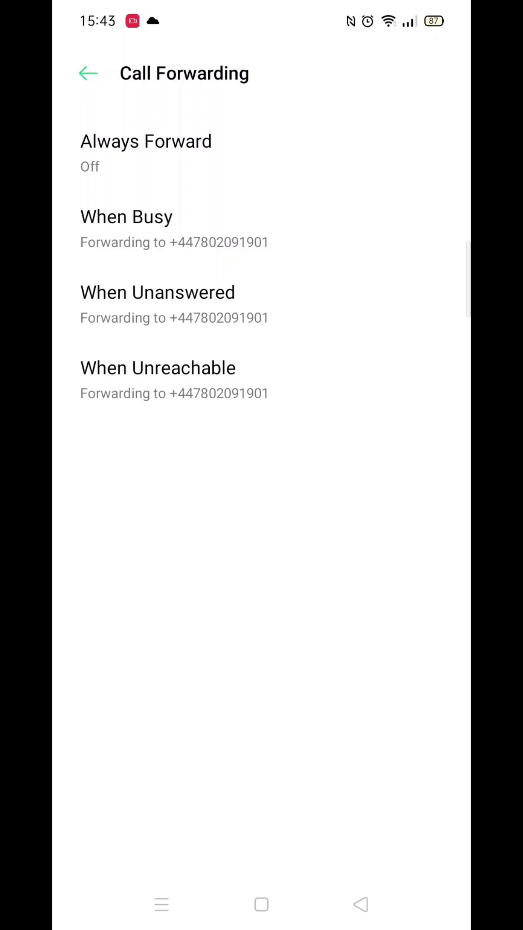
Step: Open the empty Always Forward number prompt
click(240, 153)
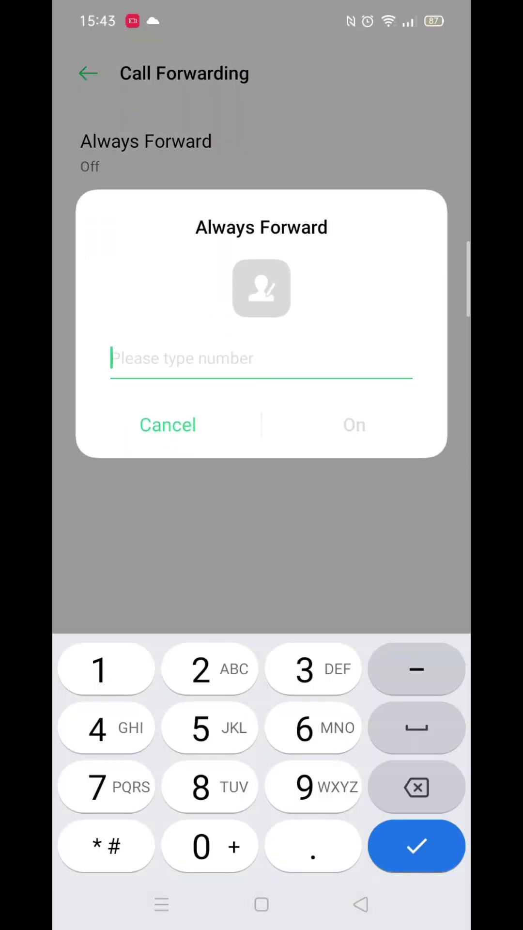